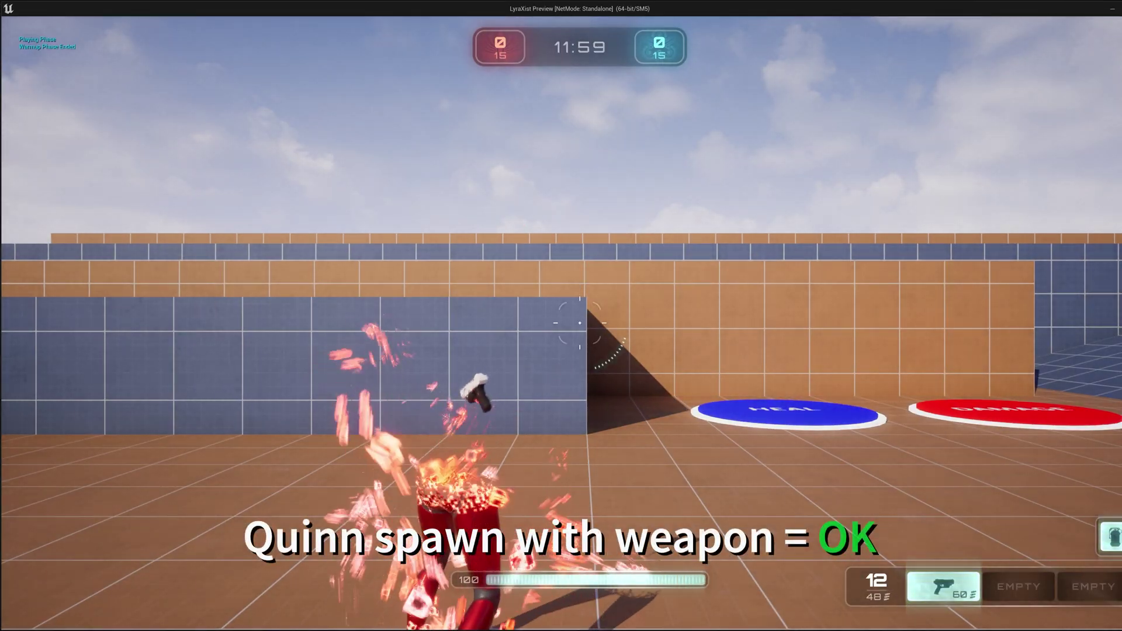
# - Run armed Quinn past the wall, over the HEAL pad and onto and off the DAMAGE pad
pyautogui.press('w')
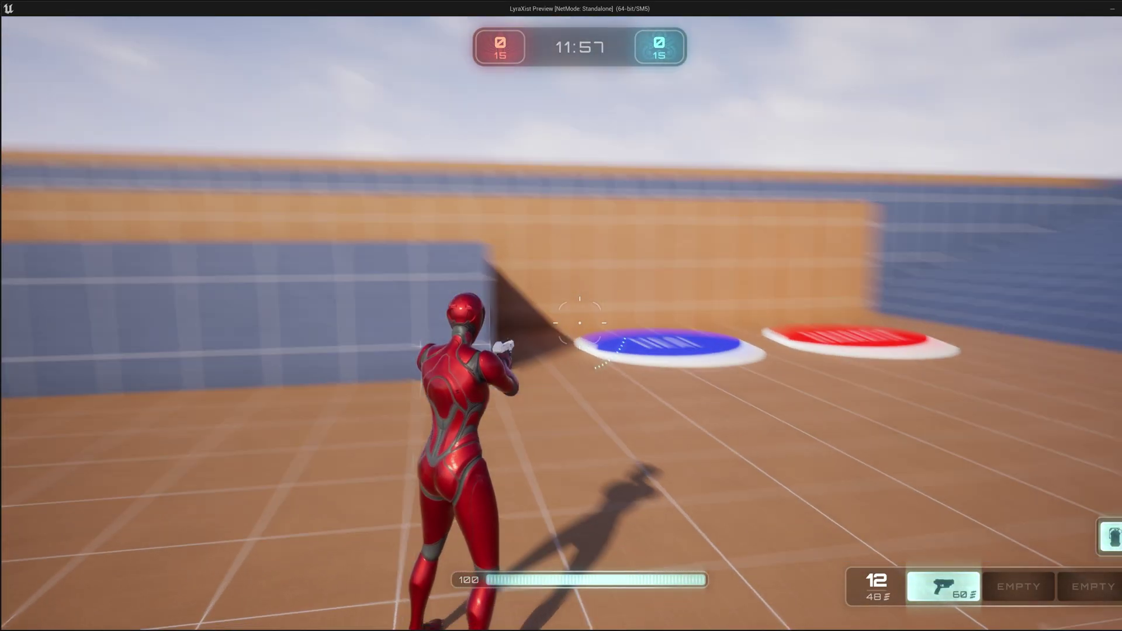
pyautogui.press('w')
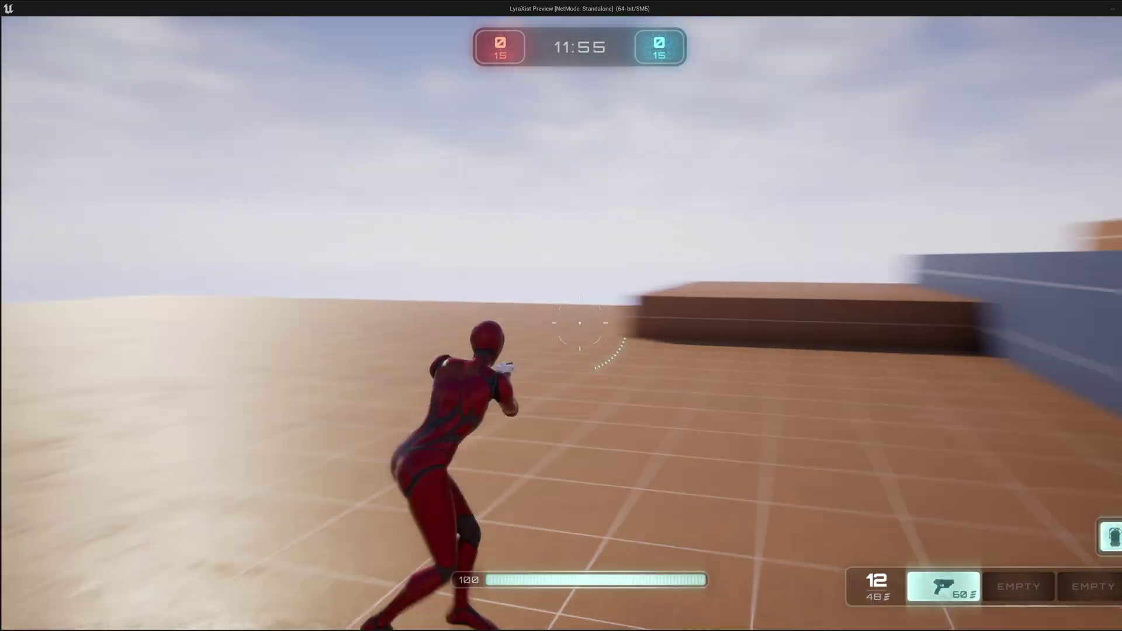
pyautogui.press('w')
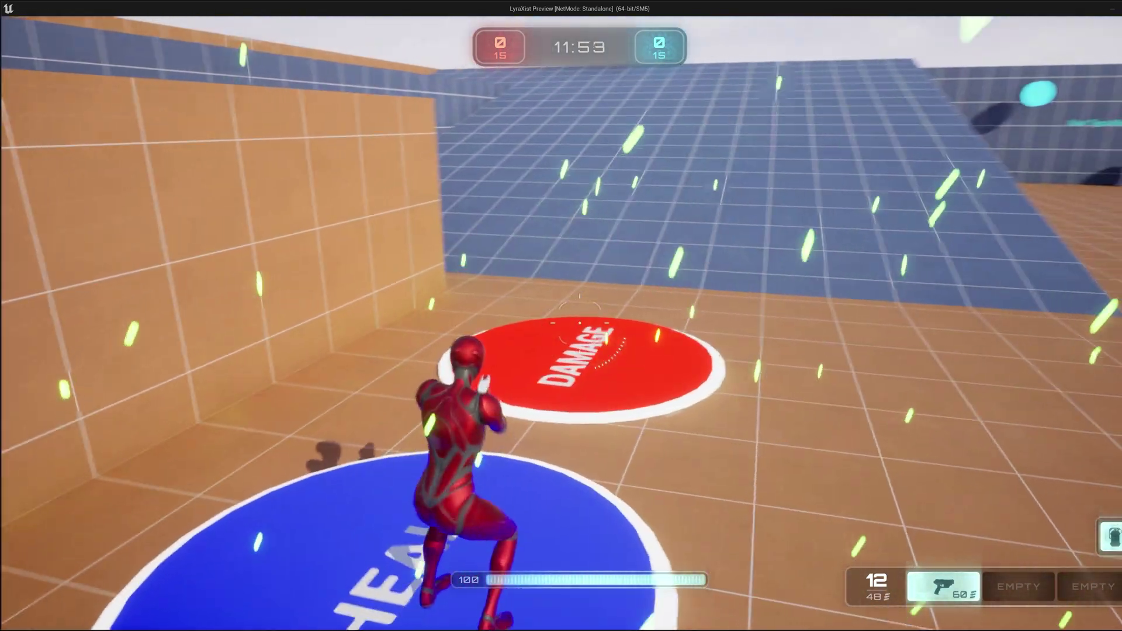
pyautogui.press('w')
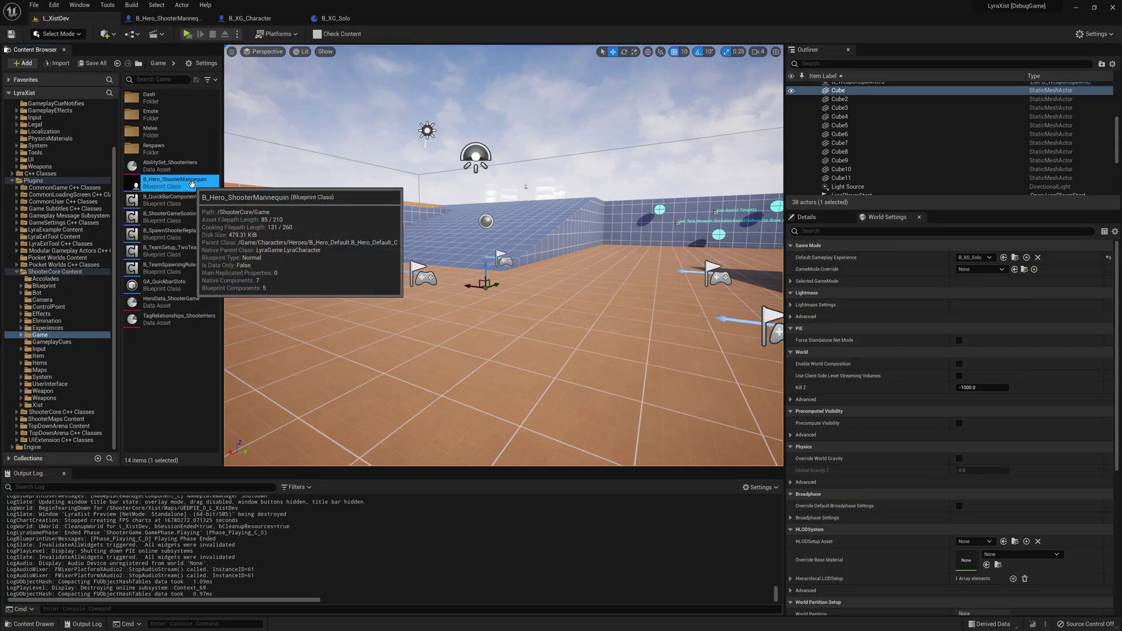
# - Disable the Add Initial Inventory node in B_Hero_ShooterMannequin, recompile, and return to L_XistDev
pyautogui.doubleClick(192, 183)
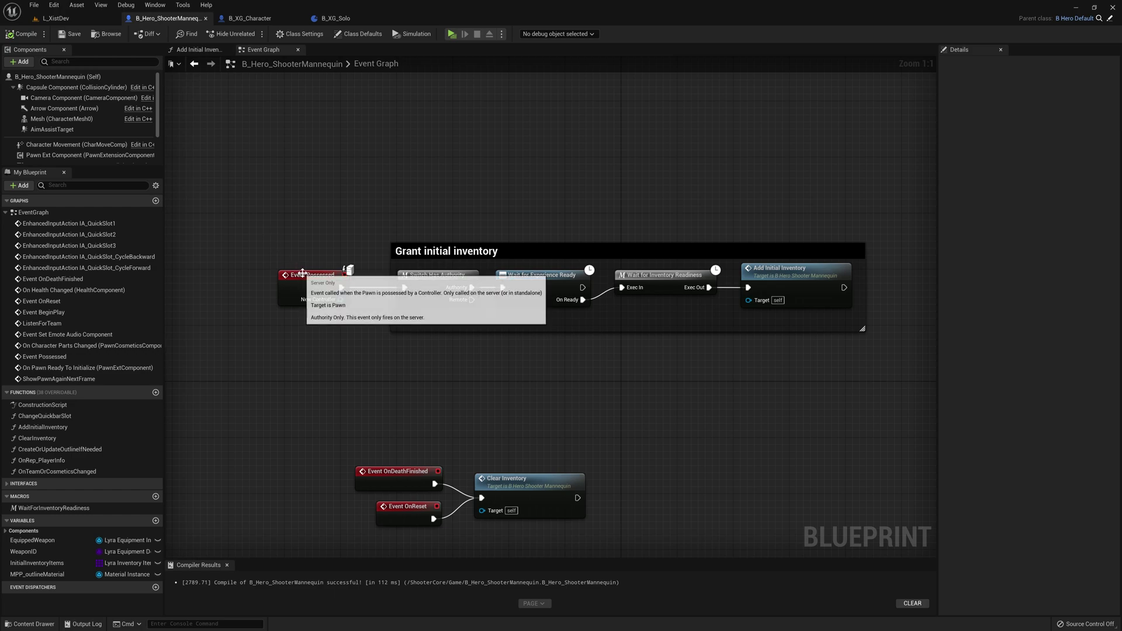
pyautogui.moveTo(263, 189); pyautogui.dragTo(870, 421)
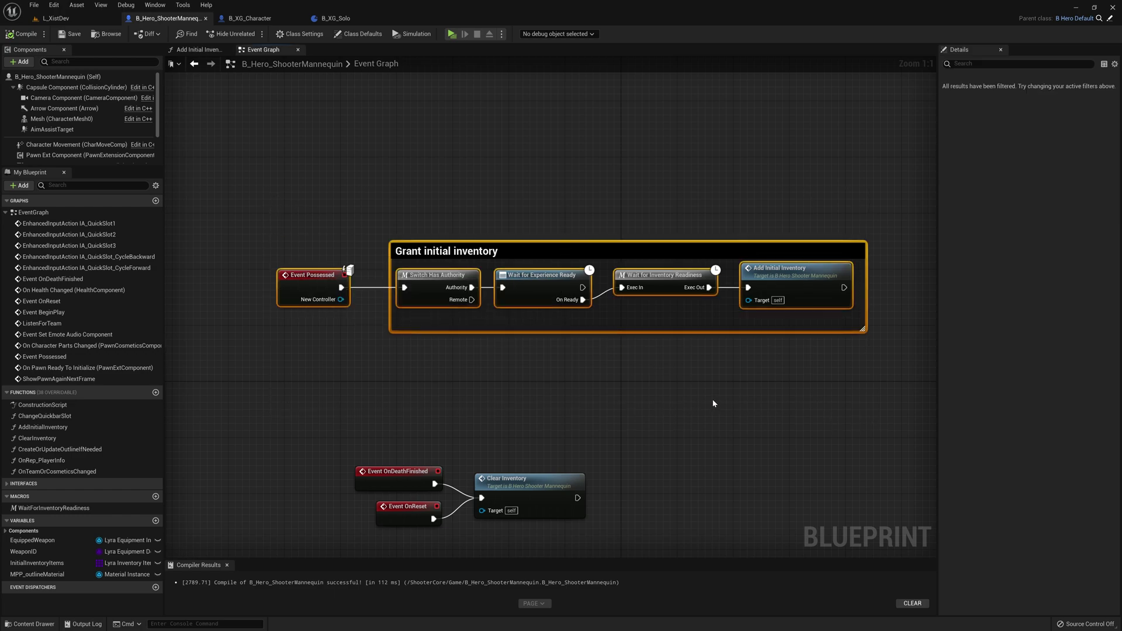
pyautogui.click(809, 286)
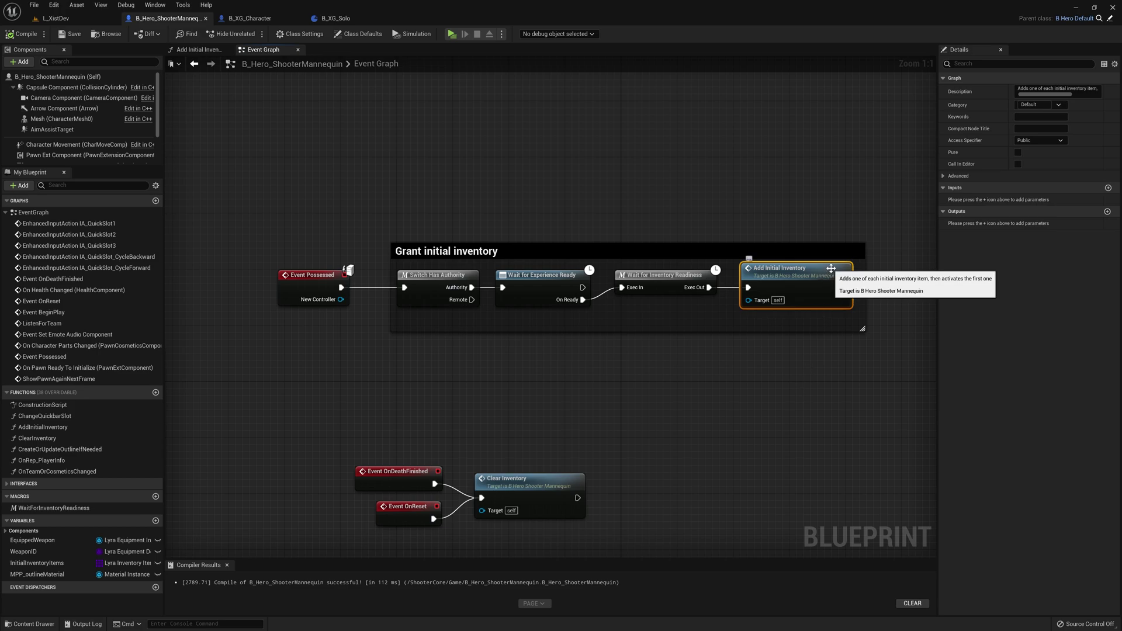
pyautogui.doubleClick(830, 268)
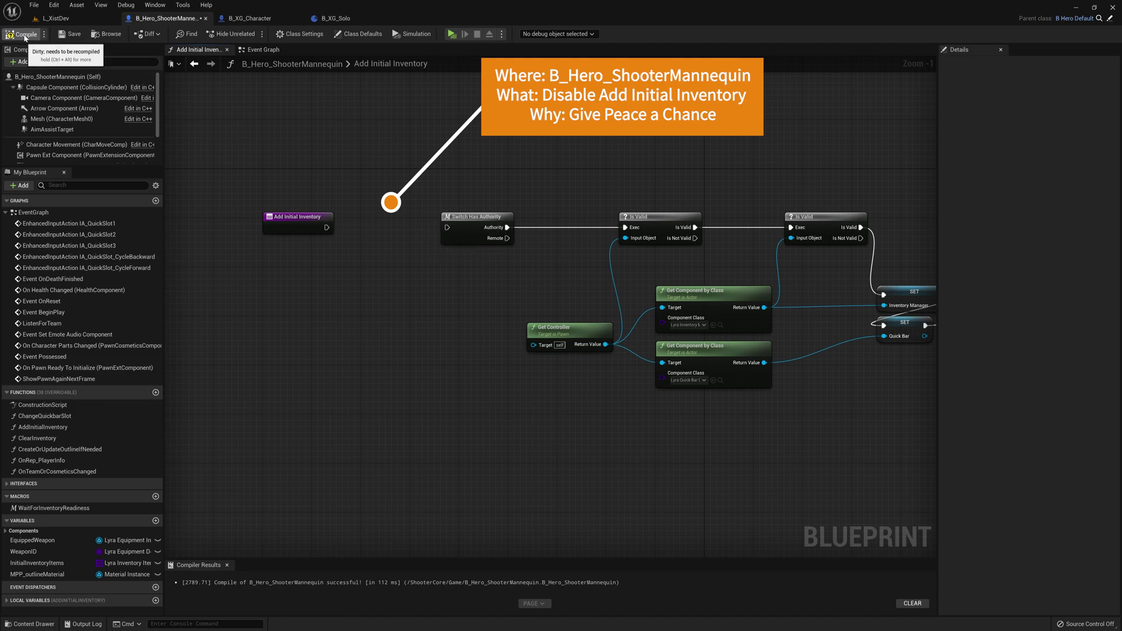
pyautogui.click(23, 33)
pyautogui.click(78, 19)
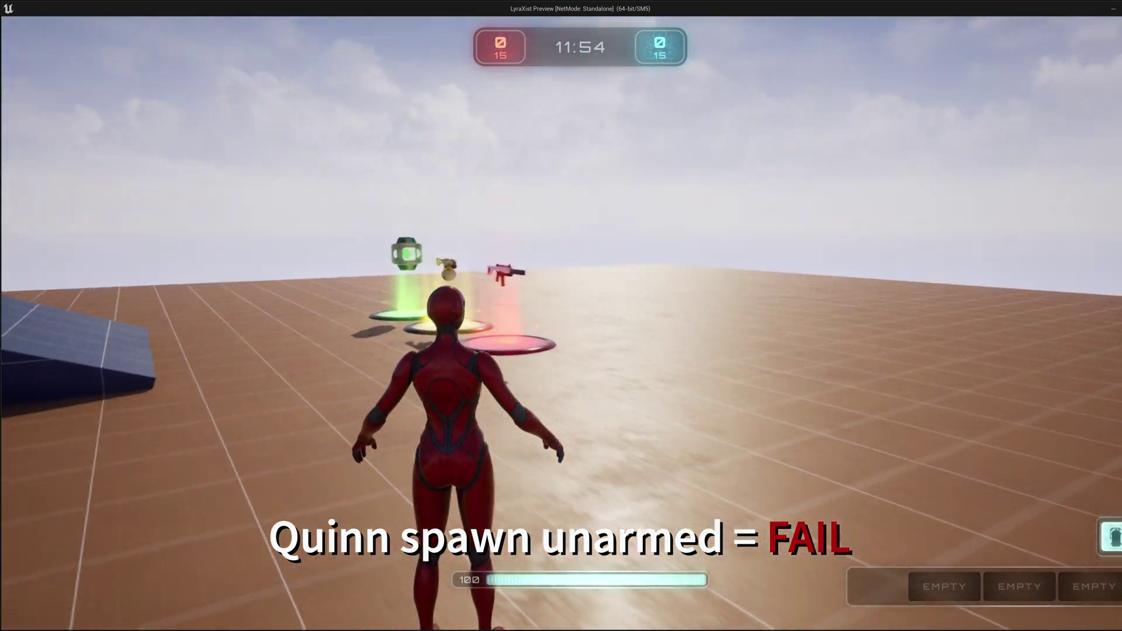
# - Walk unarmed Quinn onto the weapon pads for a rifle, run toward the blue ramp, then quit
pyautogui.press('w')
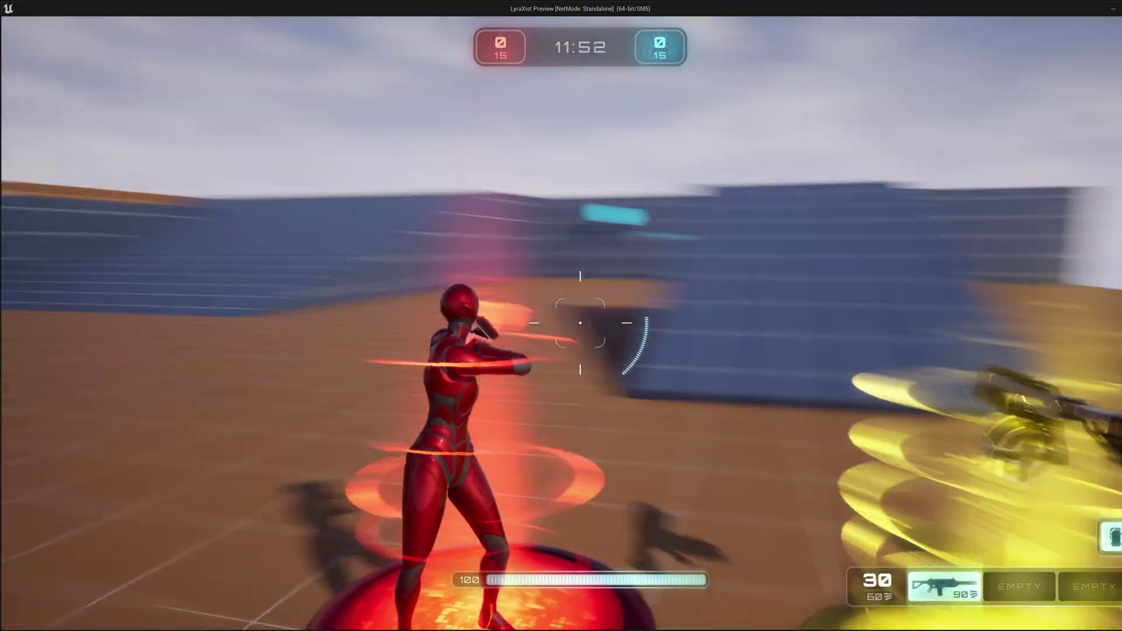
pyautogui.press('w')
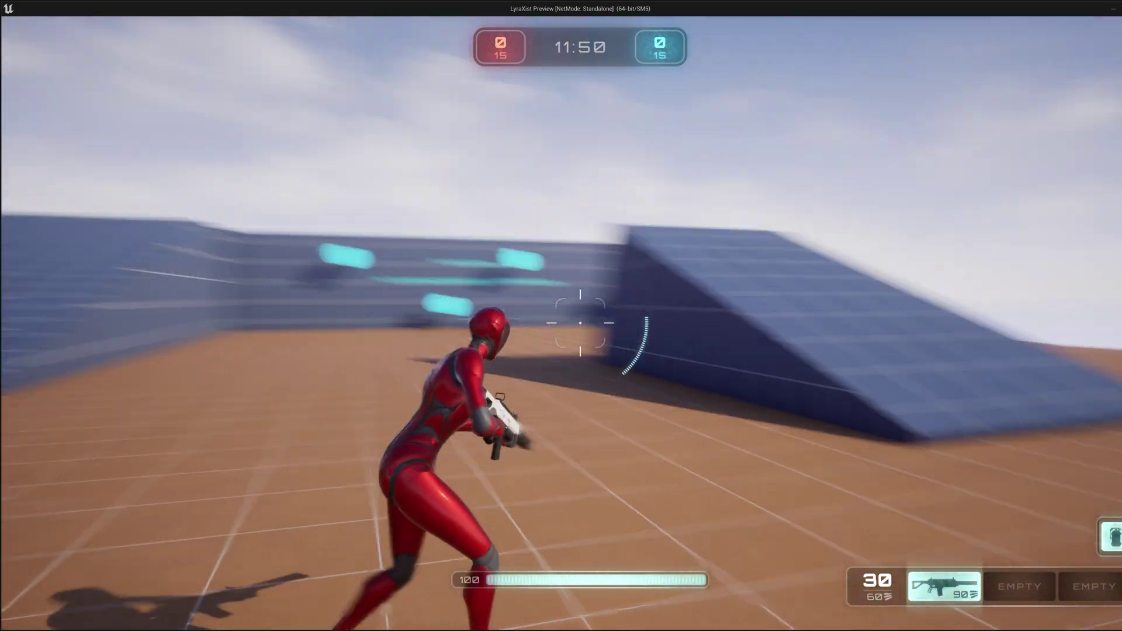
pyautogui.press('Escape')
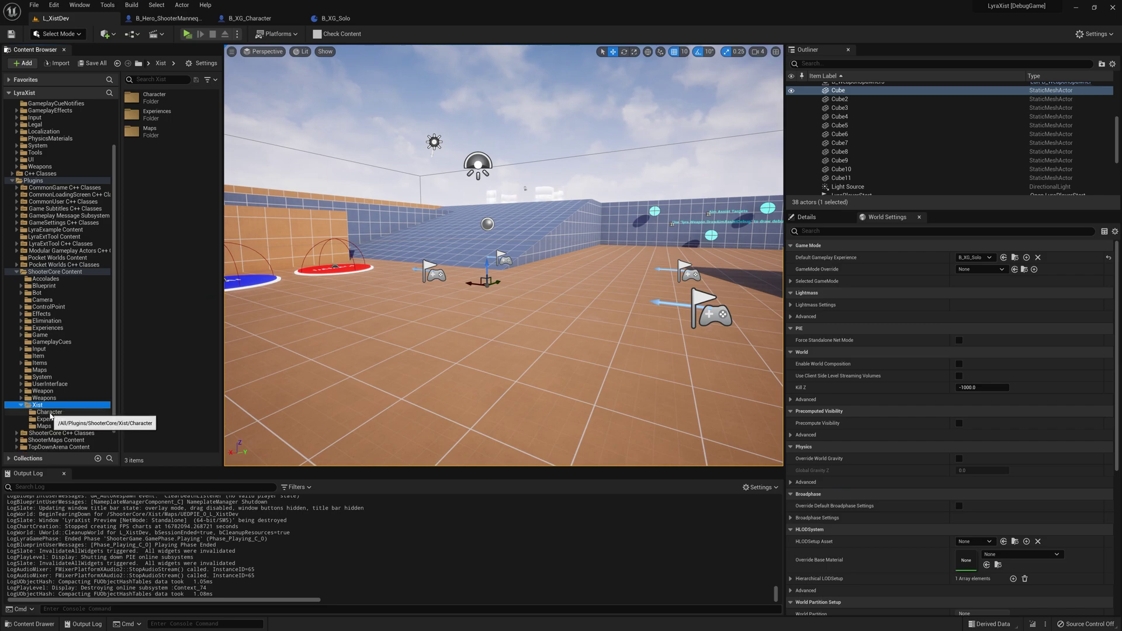
# - Review B_XG_Character's ABP_UnarmedAnimLayers link and its AddInitialInventory graph, then return to L_XistDev
pyautogui.click(49, 411)
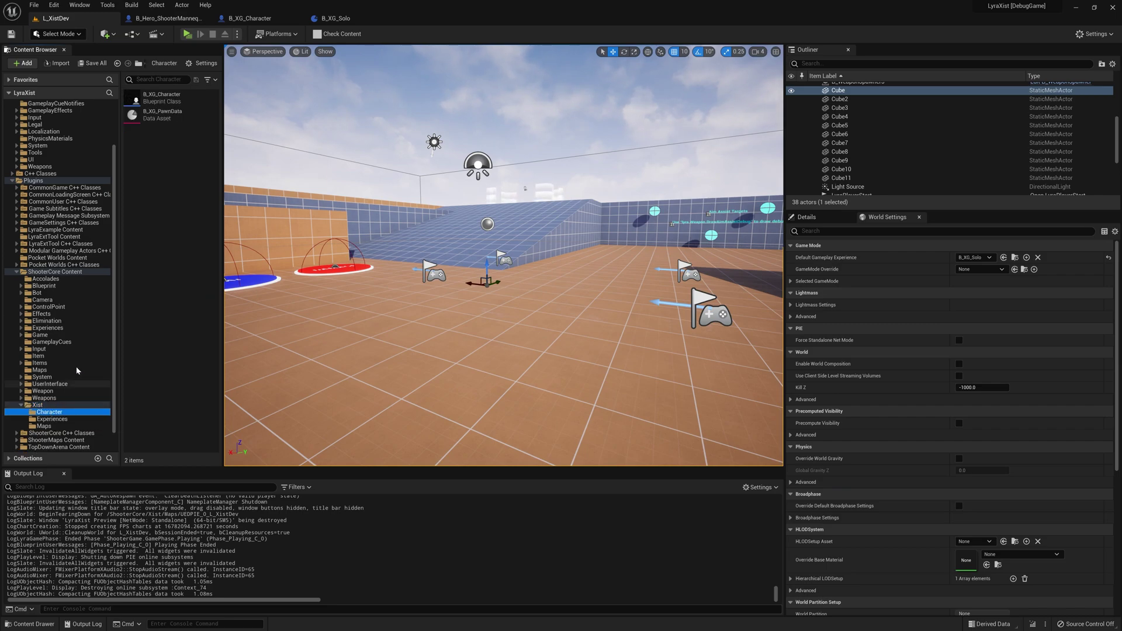
pyautogui.doubleClick(185, 94)
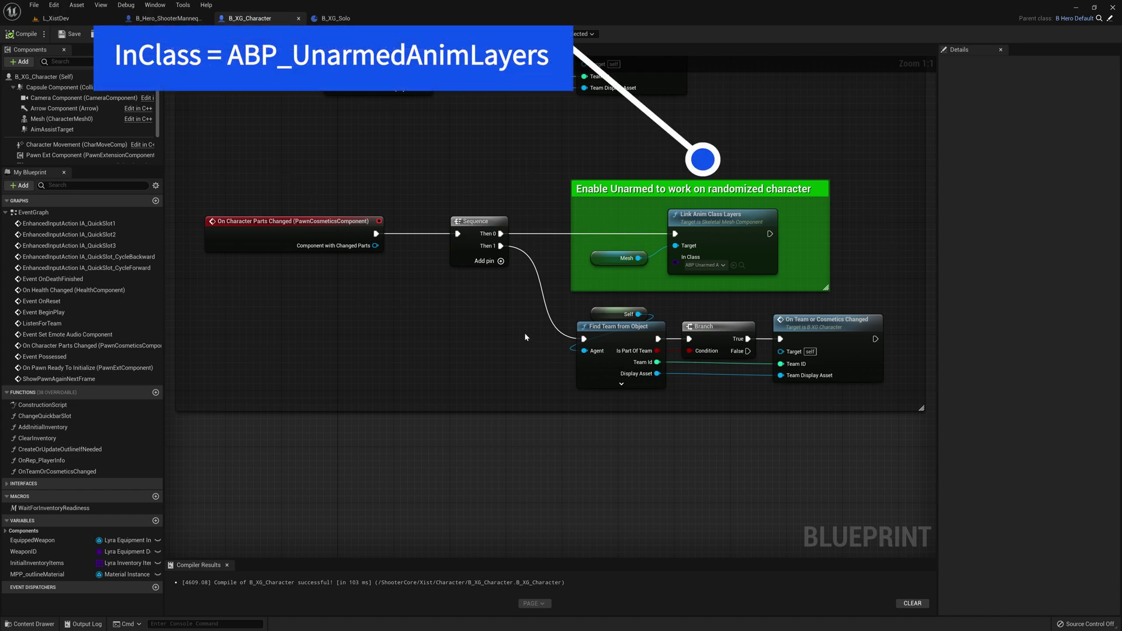
pyautogui.click(298, 234)
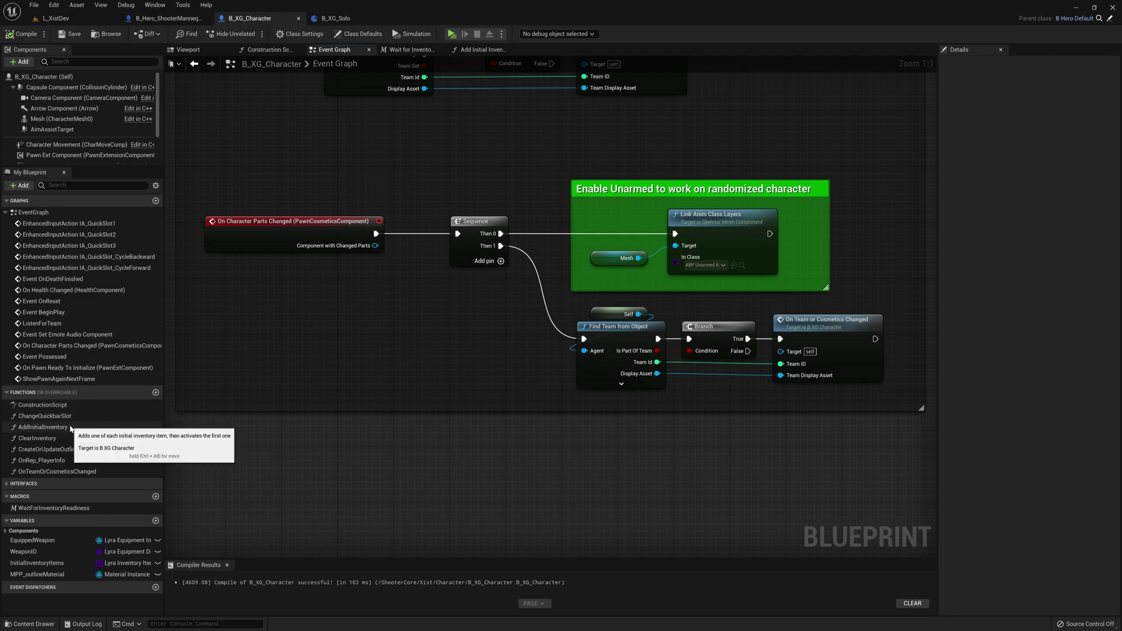
pyautogui.doubleClick(70, 427)
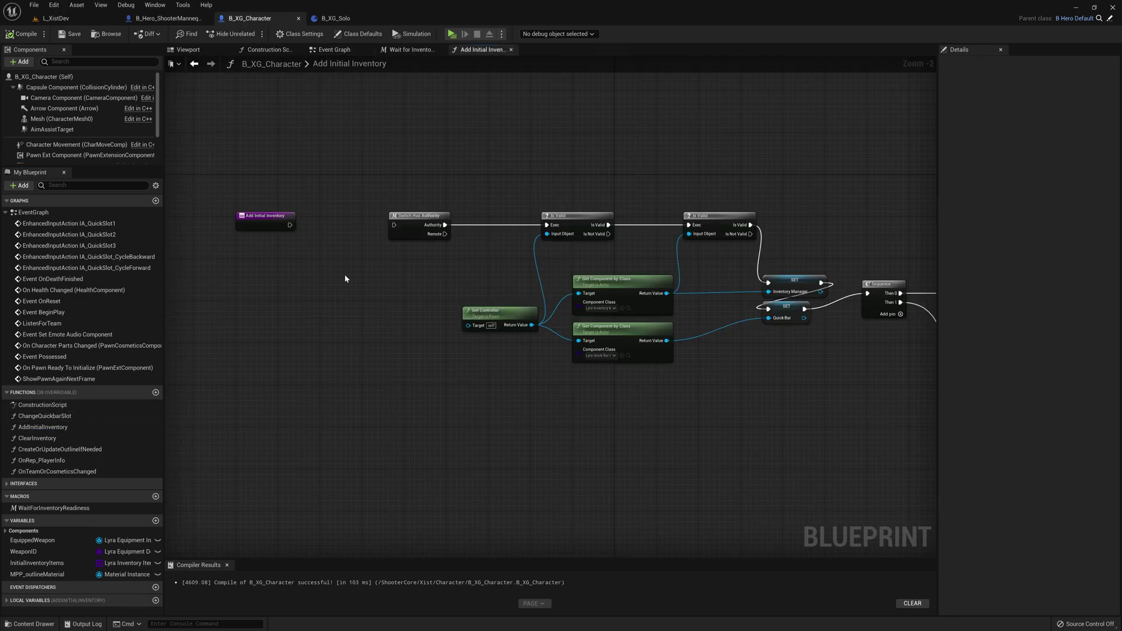
pyautogui.click(54, 18)
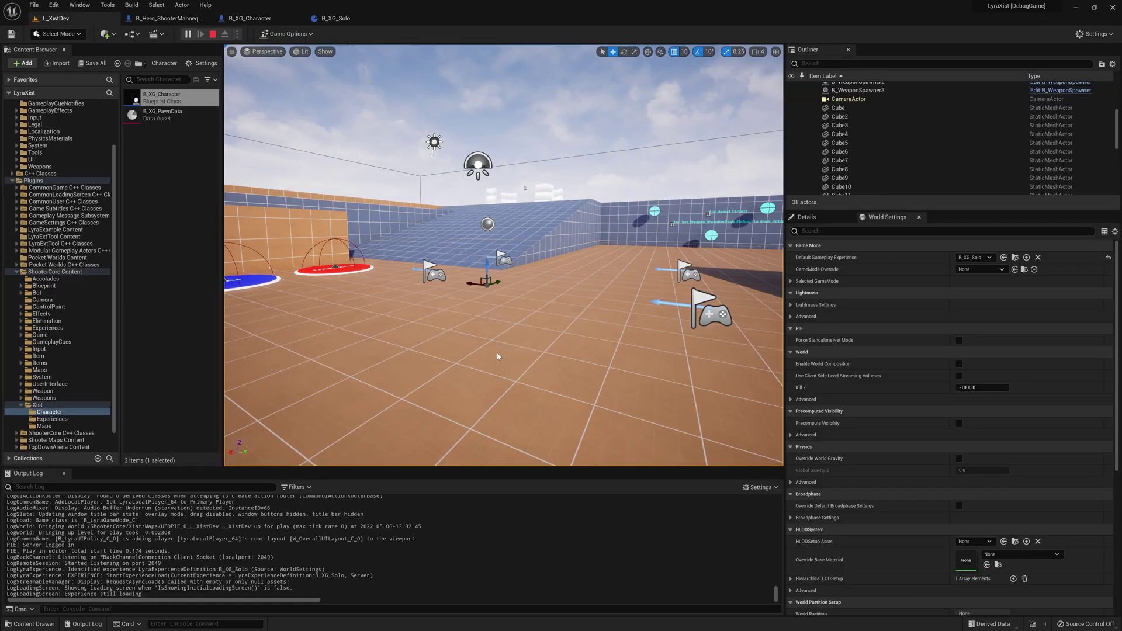
# - Playtest with Quinn running, jumping twice, grabbing the rifle and heading for the ramp, then stop
pyautogui.hotkey('alt', 'p')
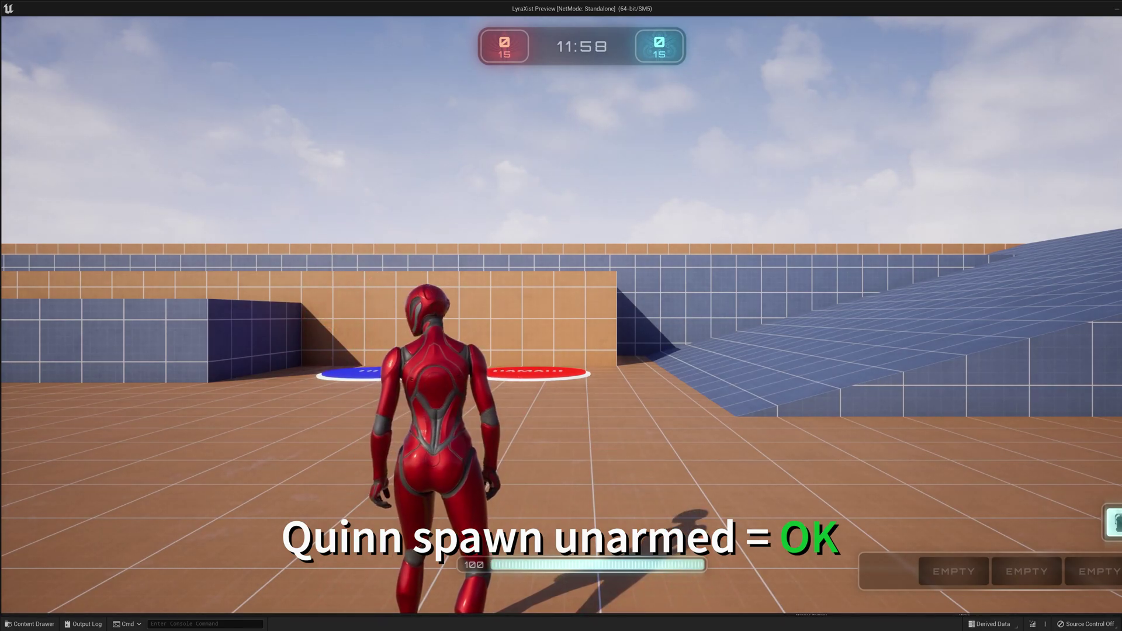
pyautogui.press('w')
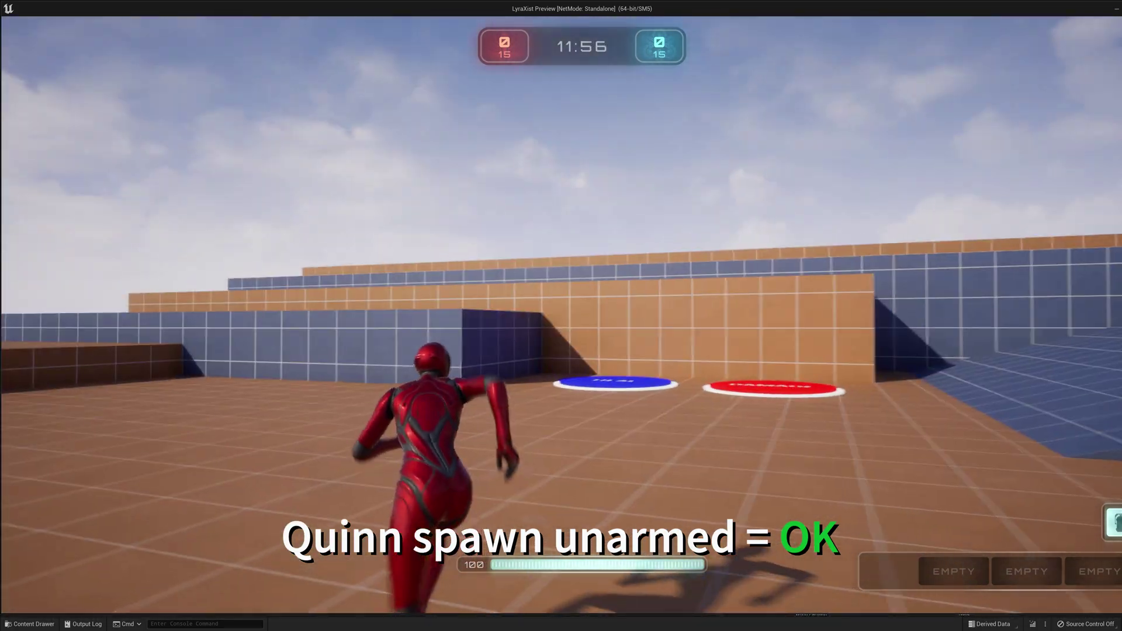
pyautogui.press('space')
pyautogui.press('space')
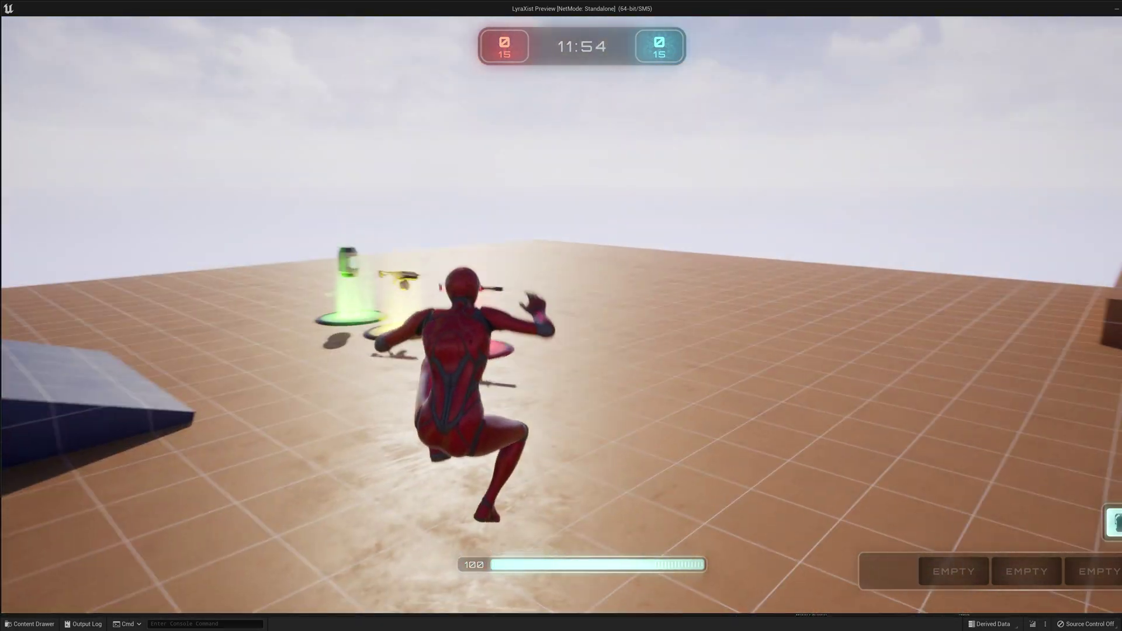
pyautogui.press('space')
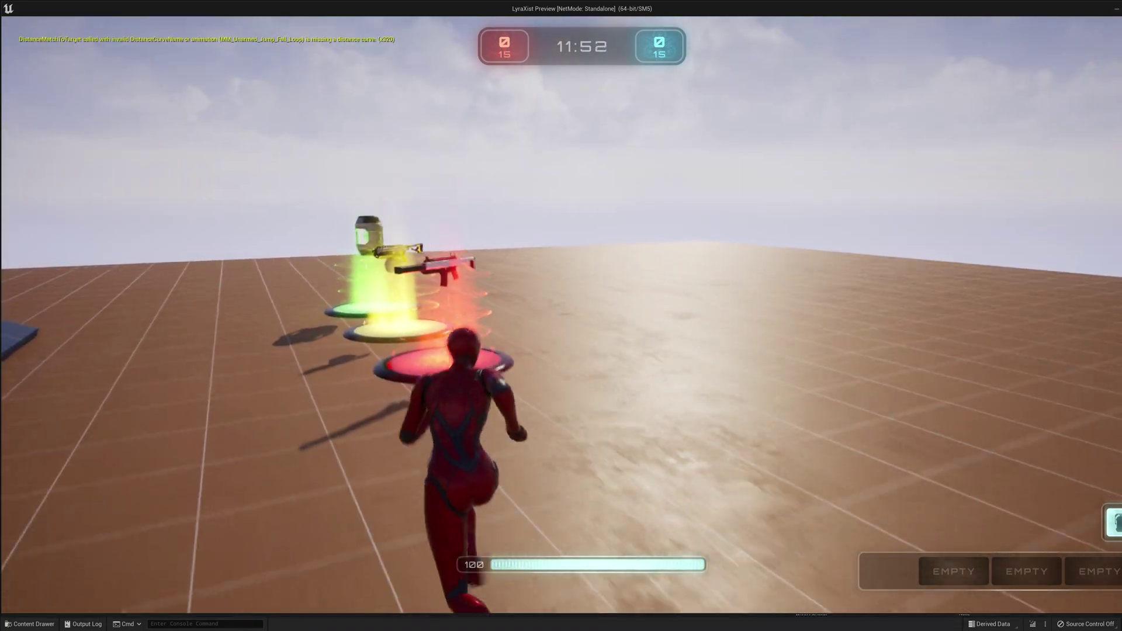
pyautogui.press('w')
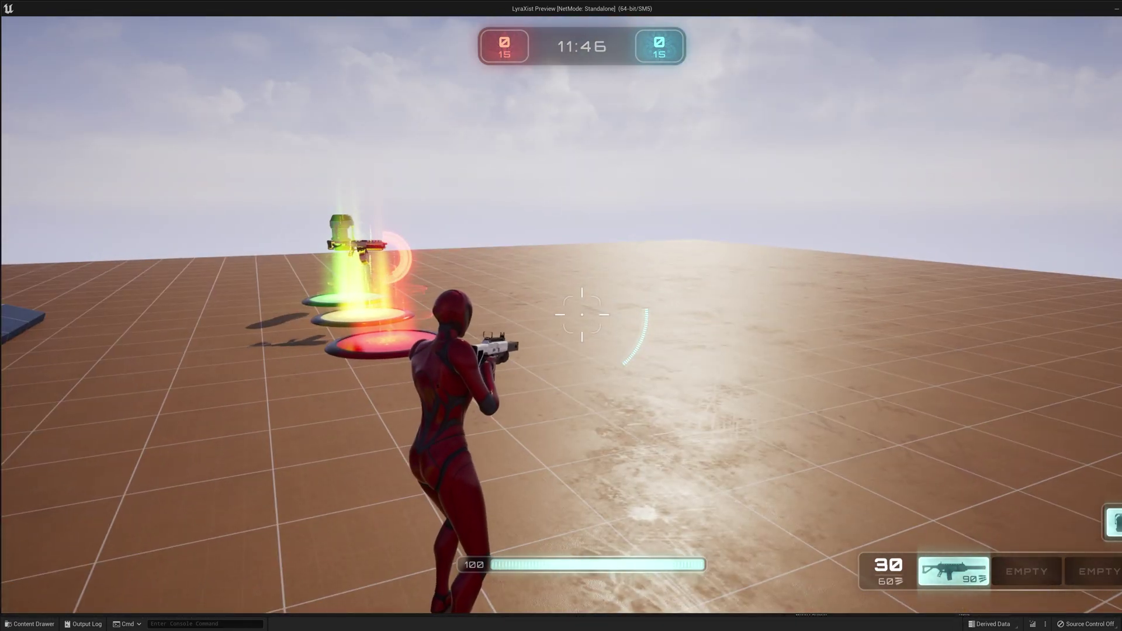
pyautogui.press('Escape')
pyautogui.scroll(10, 264, 544)
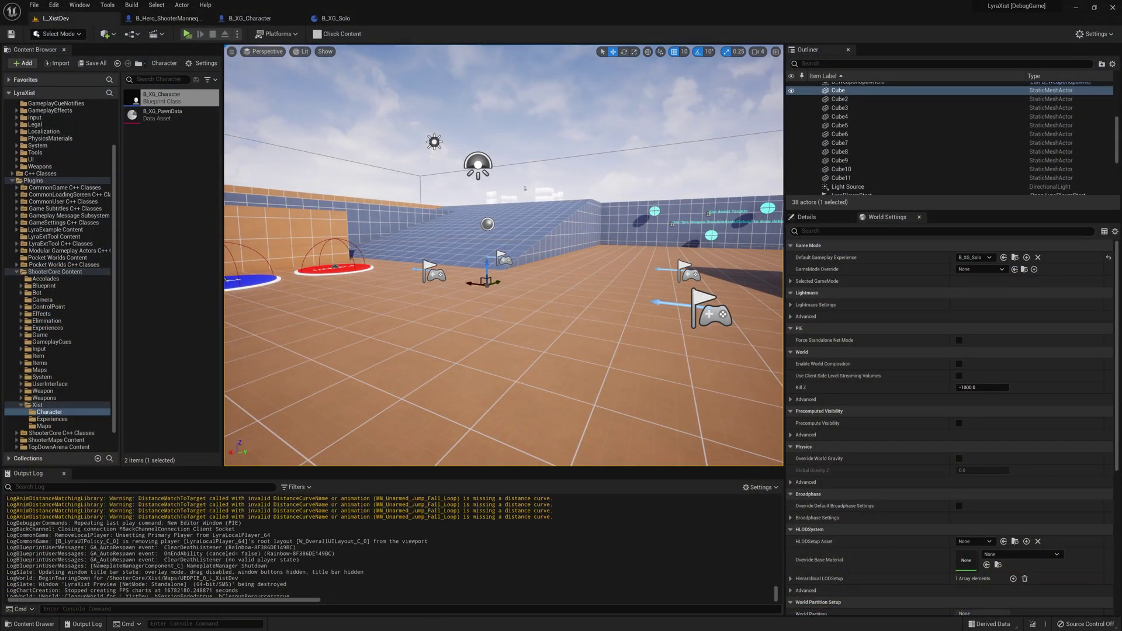
pyautogui.moveTo(282, 576); pyautogui.dragTo(282, 548)
# - Select and then deselect the repeated distance-curve warning lines in the Output Log
pyautogui.moveTo(7, 550); pyautogui.dragTo(43, 515)
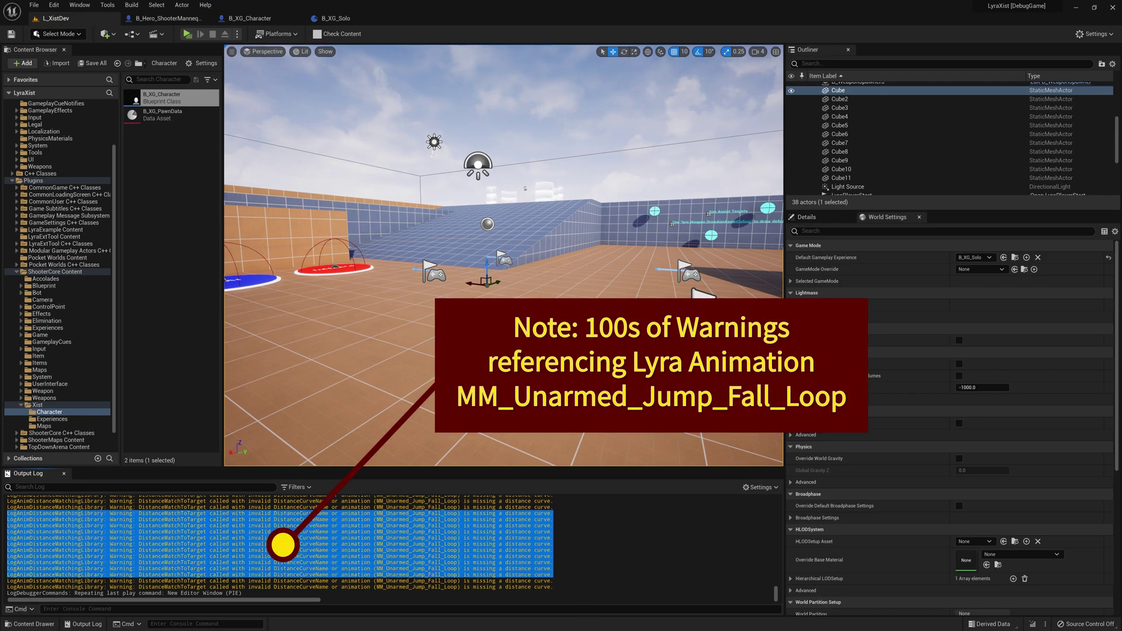
pyautogui.click(283, 544)
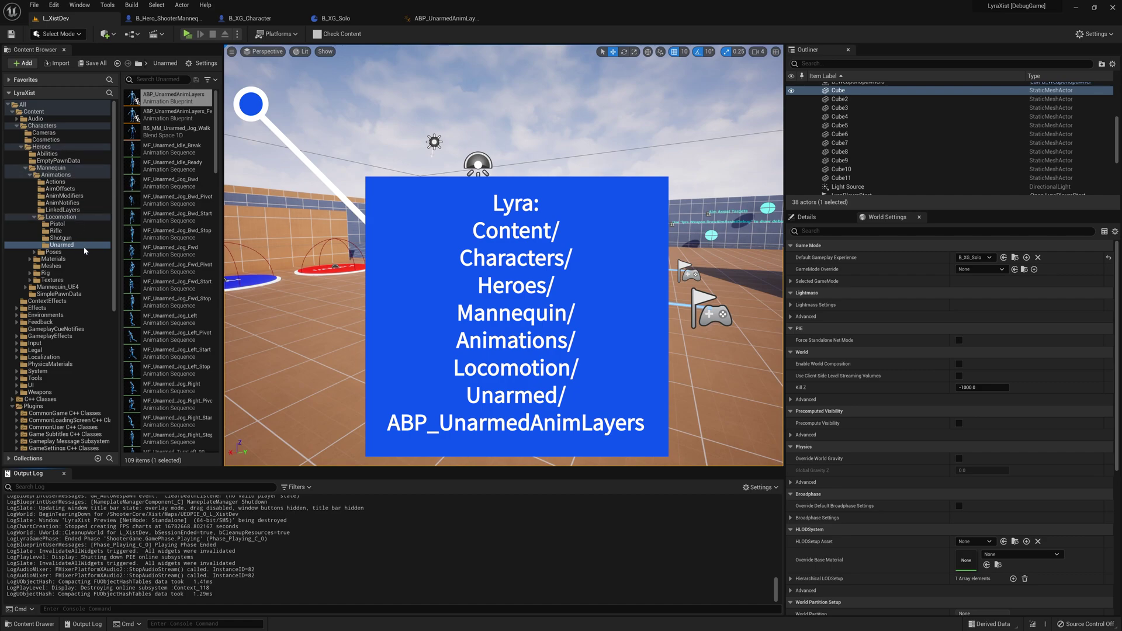
# - Swap ABP_UnarmedAnimLayers' Jump Fall Land from the fall loop to MM_Unarmed_Jump_Fall_Land, compile, and return
pyautogui.click(195, 97)
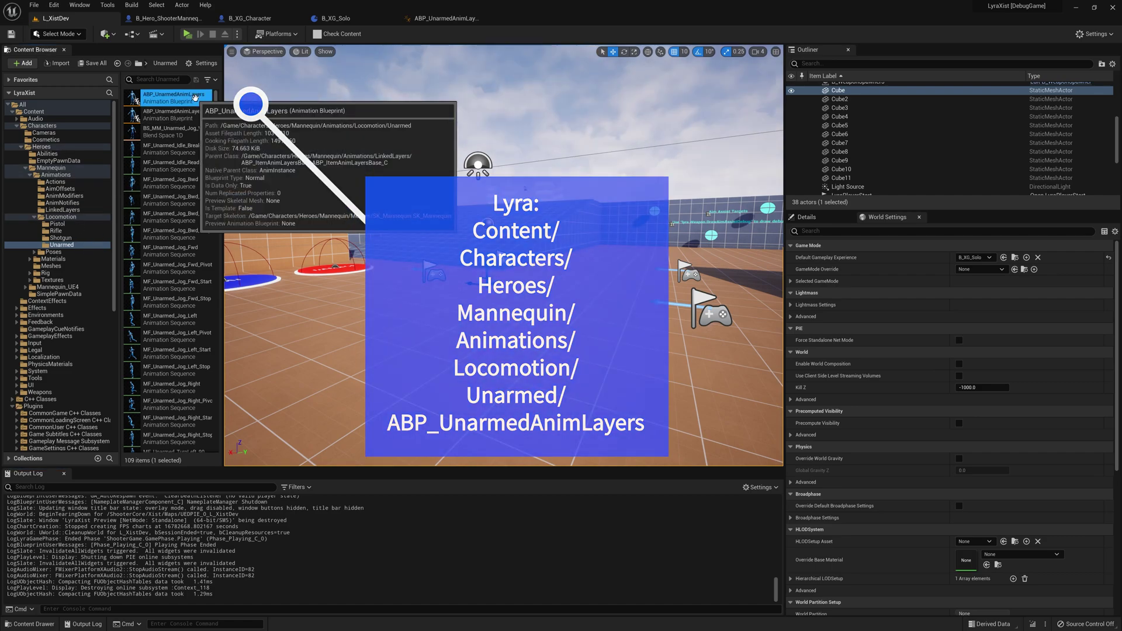
pyautogui.doubleClick(195, 96)
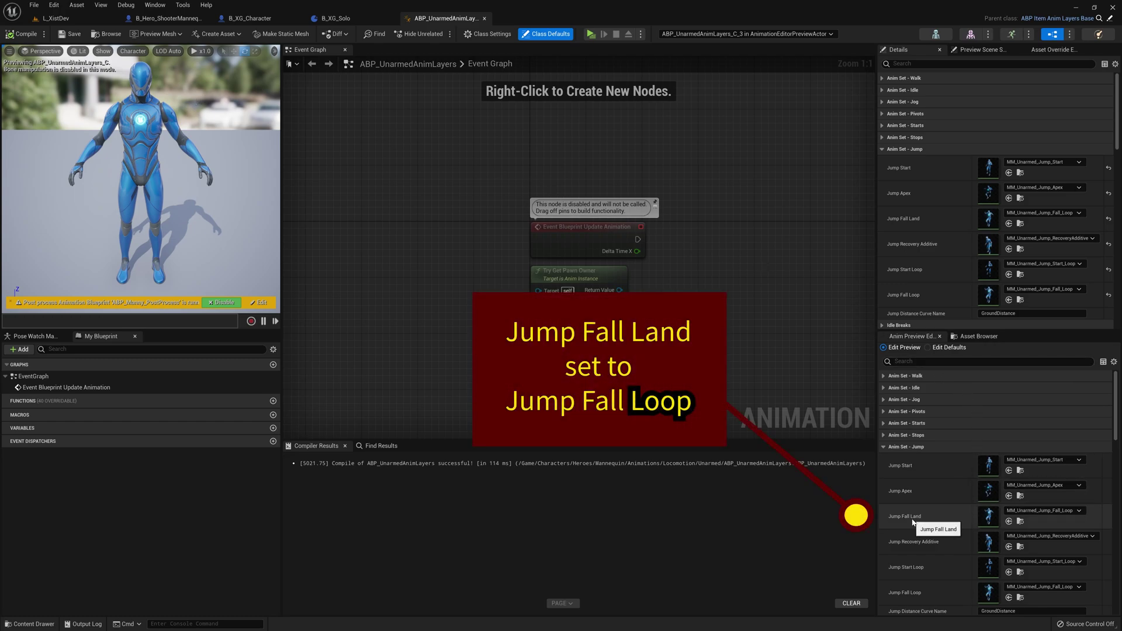
pyautogui.click(1072, 514)
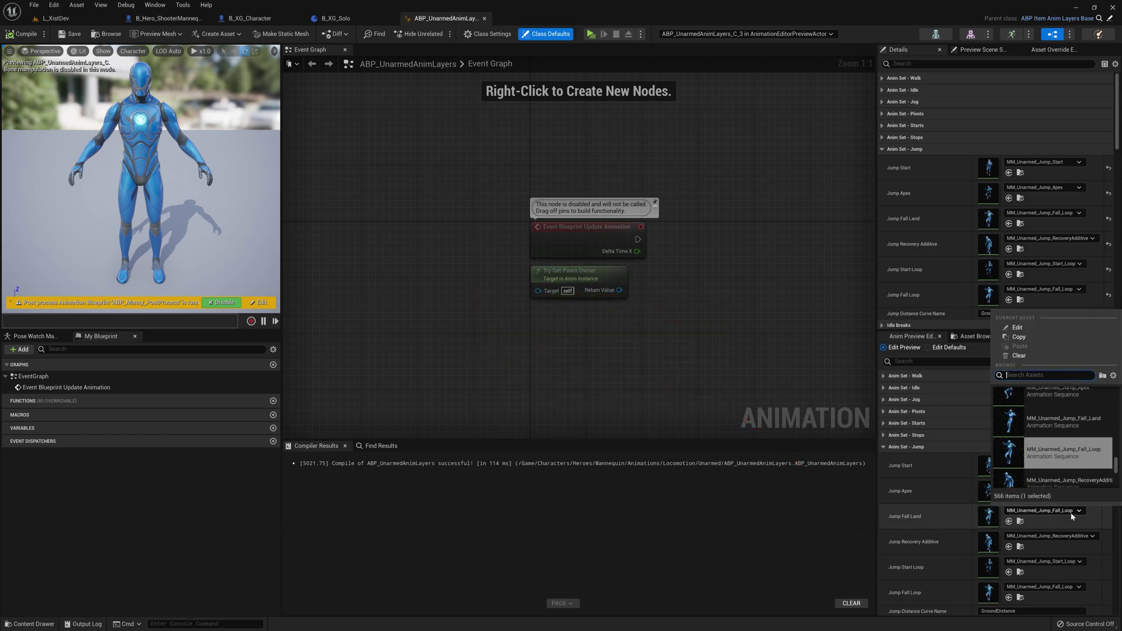
pyautogui.click(1100, 420)
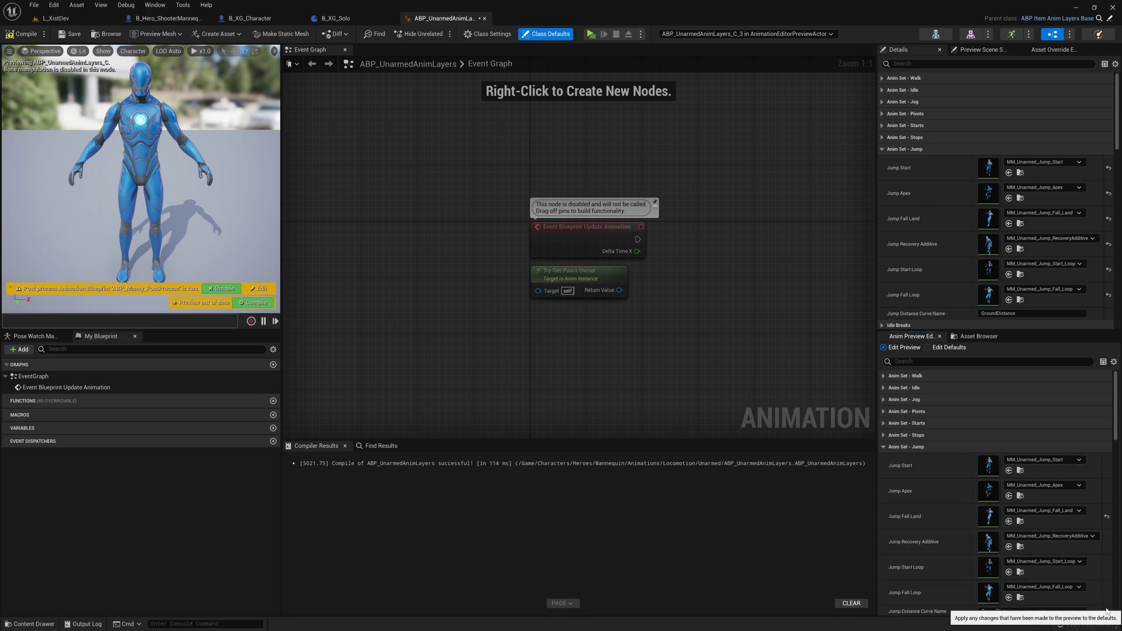
pyautogui.click(22, 33)
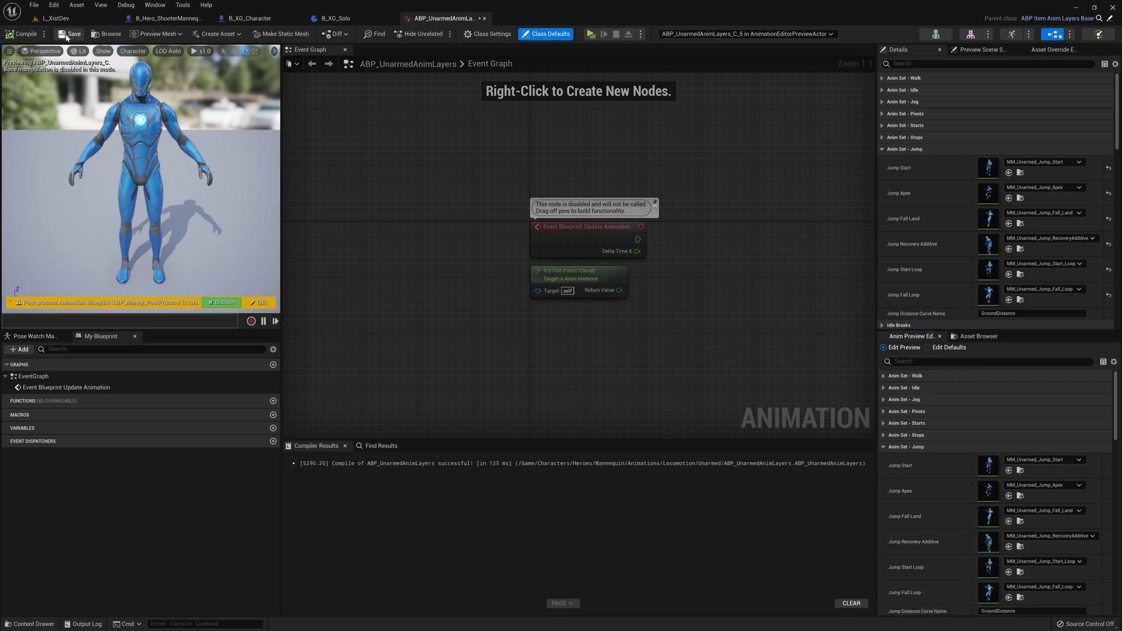
pyautogui.click(73, 22)
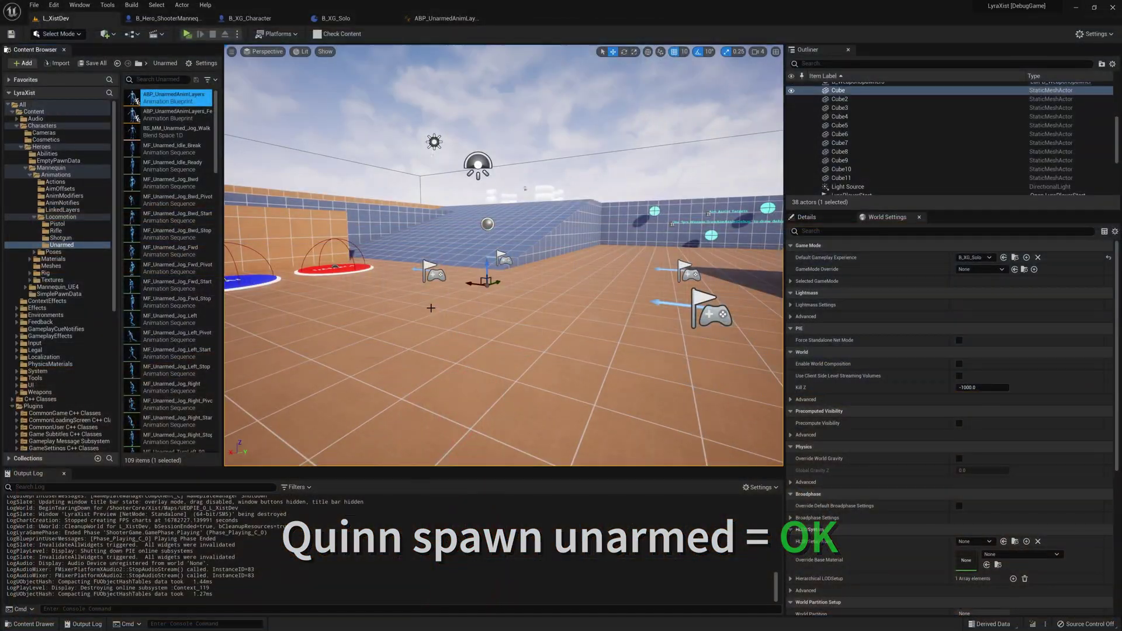
pyautogui.moveTo(783, 592)
pyautogui.mouseDown()
pyautogui.moveTo(776, 564)
pyautogui.moveTo(779, 609)
pyautogui.mouseUp()
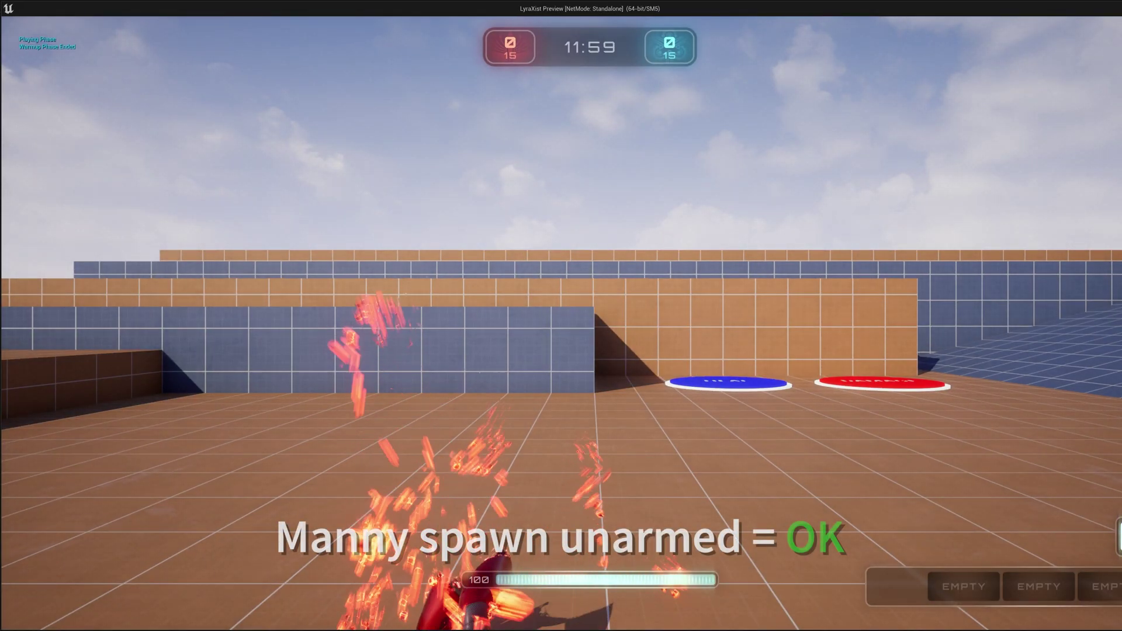
pyautogui.press('space')
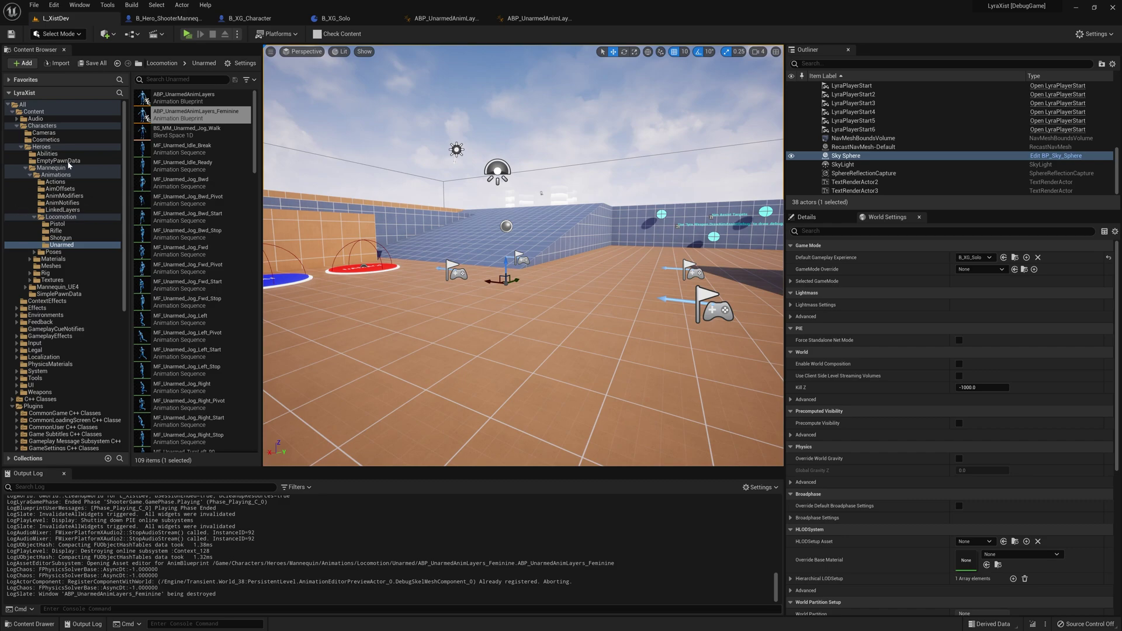
# - Set the feminine unarmed layers' Jump Fall Land to MM_Unarmed_Jump_Fall_Land, compile, and return to the level
pyautogui.click(181, 119)
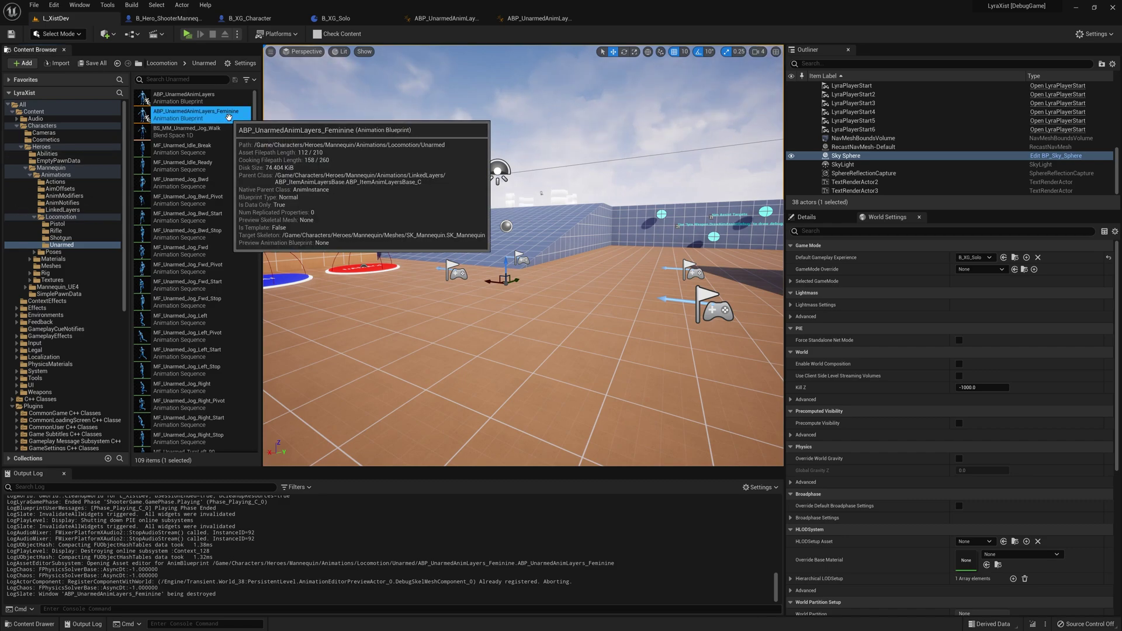
pyautogui.doubleClick(229, 117)
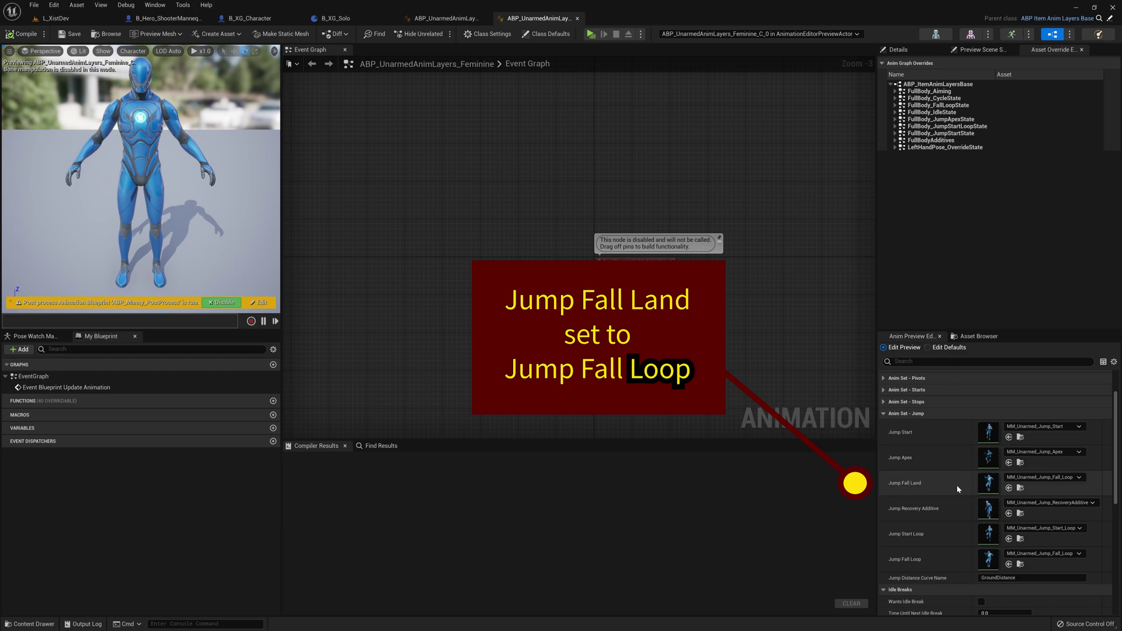
pyautogui.click(1044, 477)
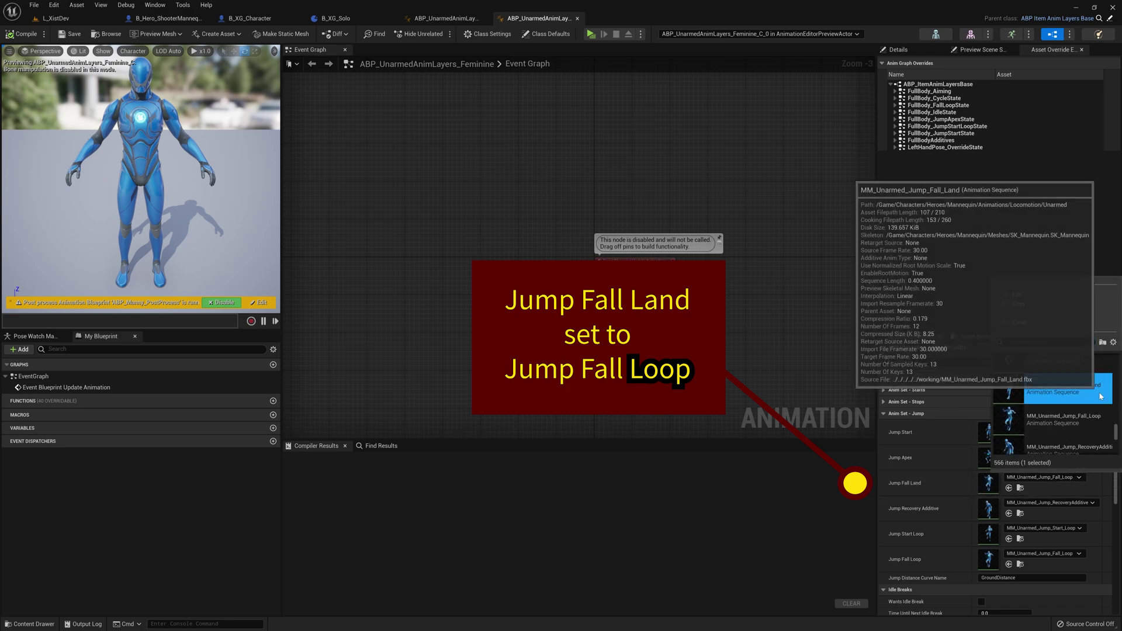
pyautogui.click(1101, 398)
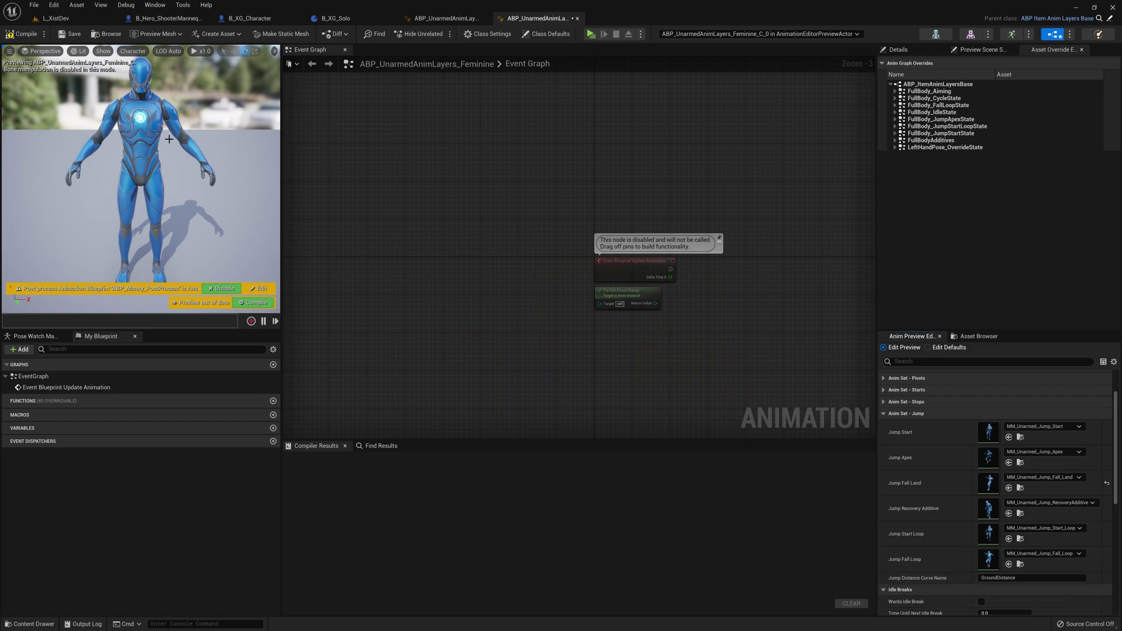
pyautogui.click(27, 37)
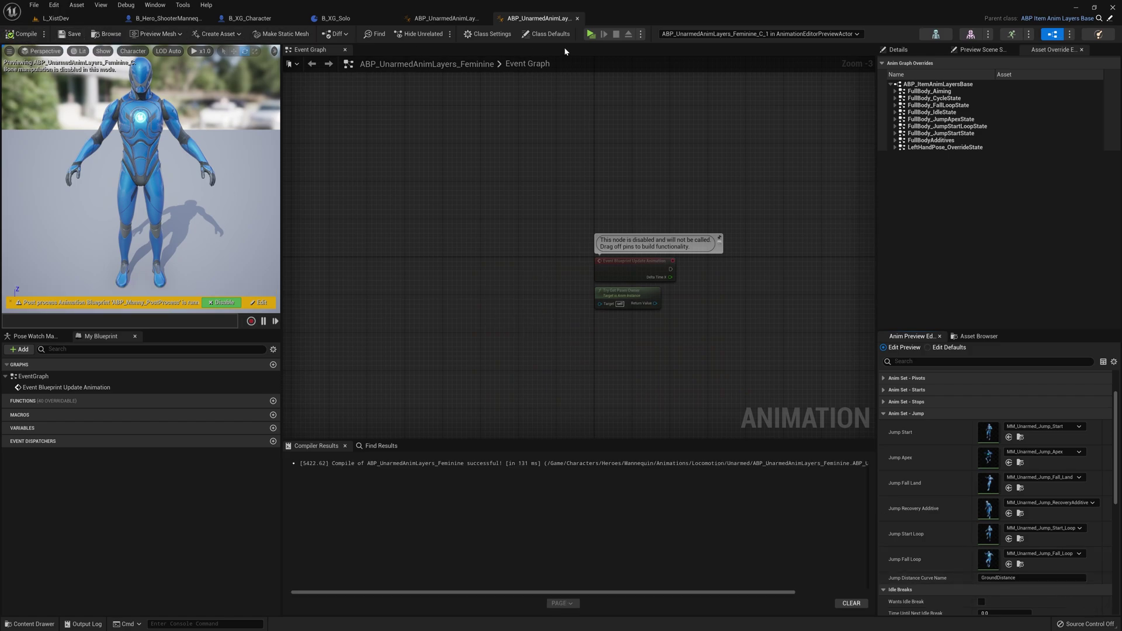
pyautogui.click(83, 21)
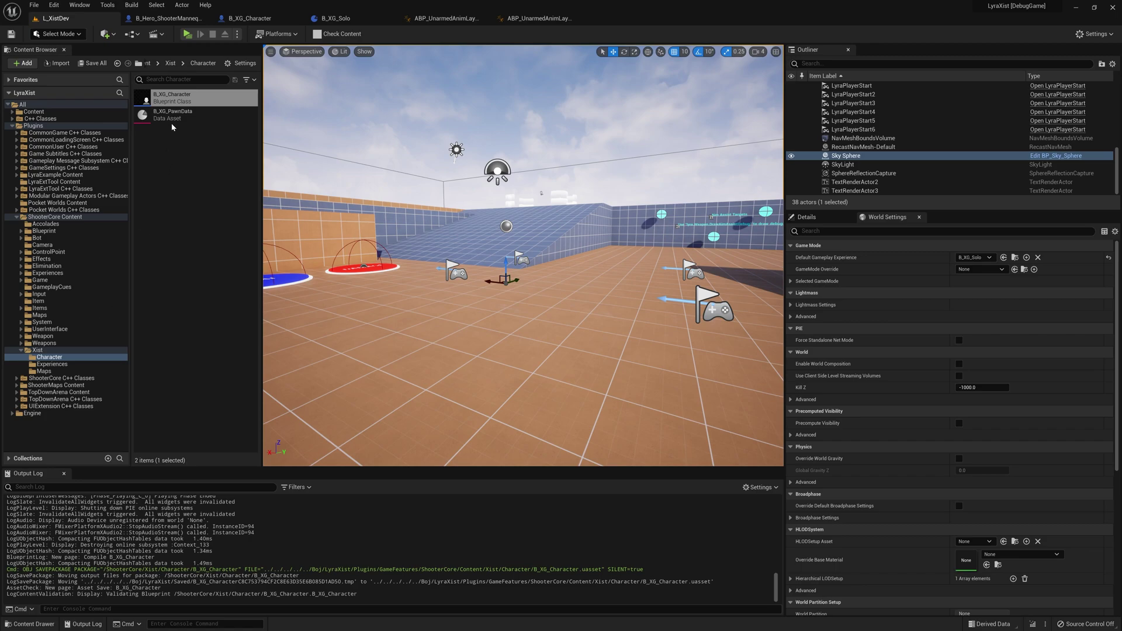
# - Wire Add Initial Inventory into Switch Has Authority in B_XG_Character, compile, save, and playtest
pyautogui.doubleClick(204, 98)
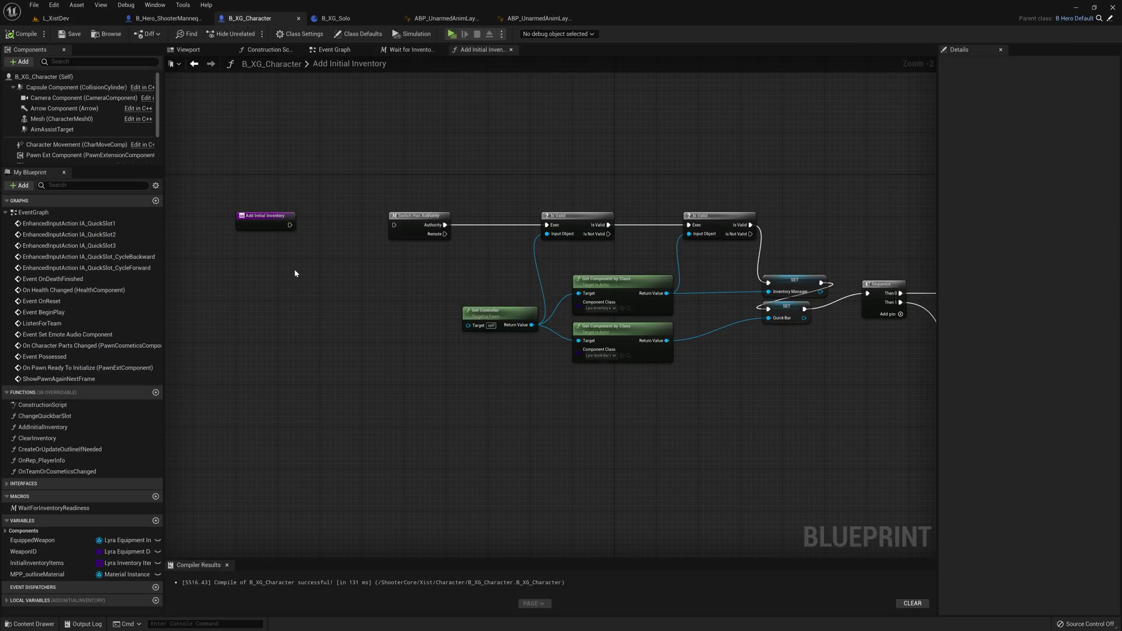
pyautogui.moveTo(288, 227); pyautogui.dragTo(393, 226)
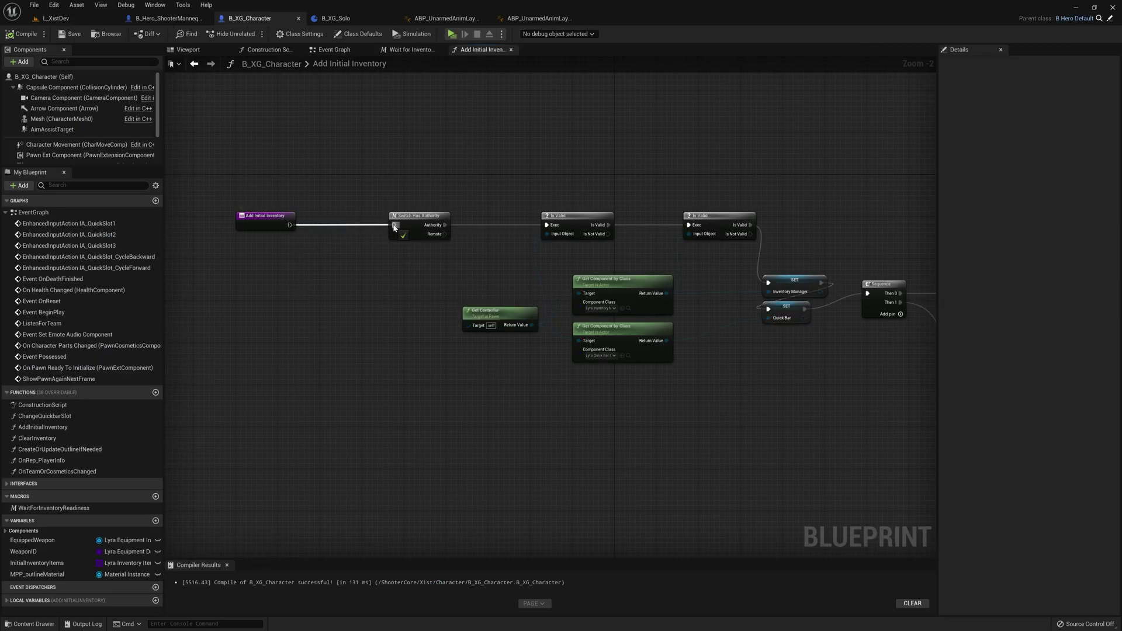
pyautogui.click(22, 33)
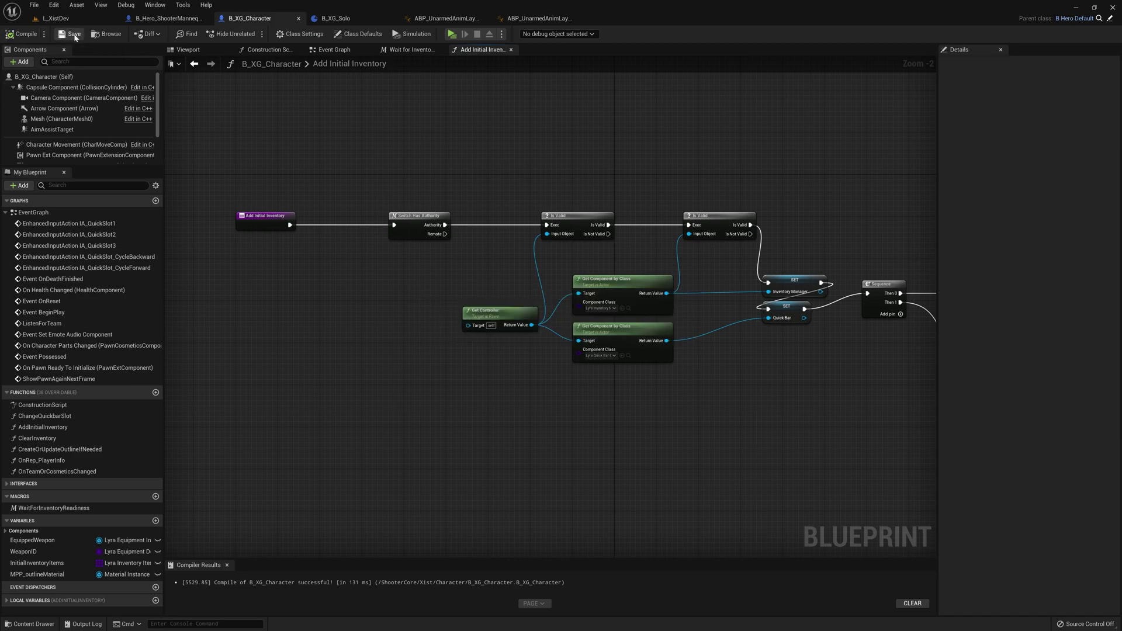
pyautogui.click(61, 19)
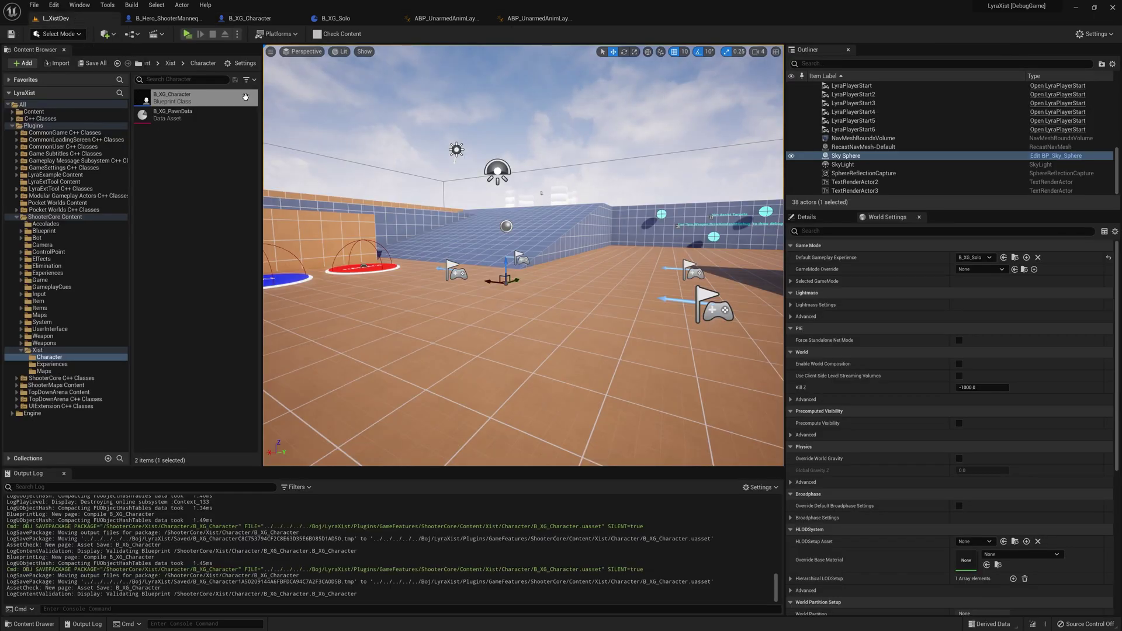
pyautogui.hotkey('alt', 'p')
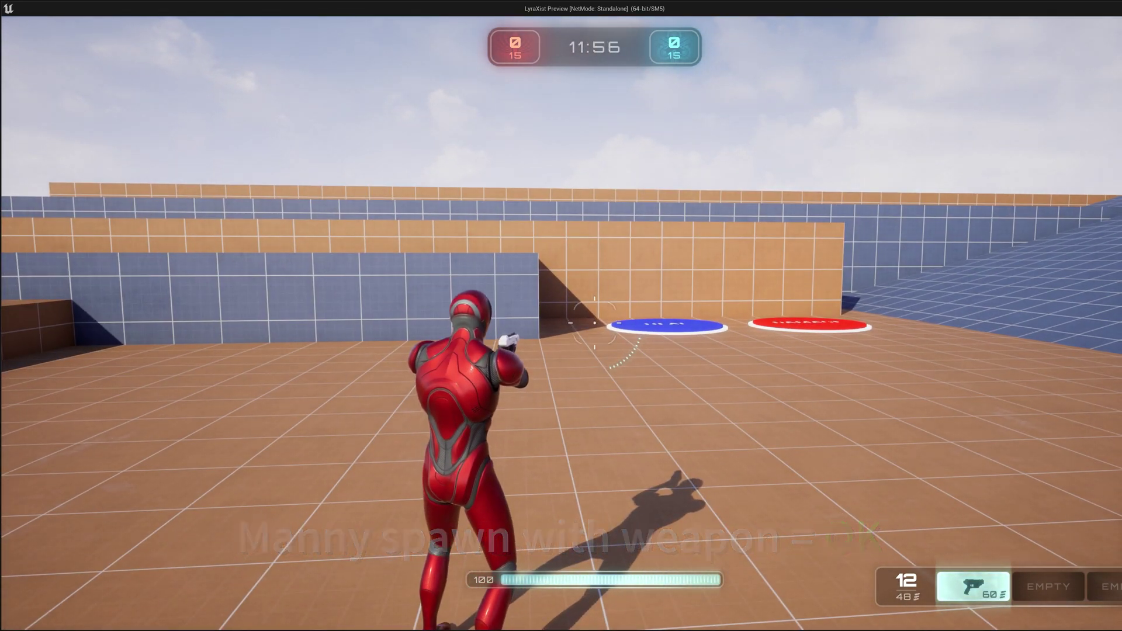
pyautogui.press('Escape')
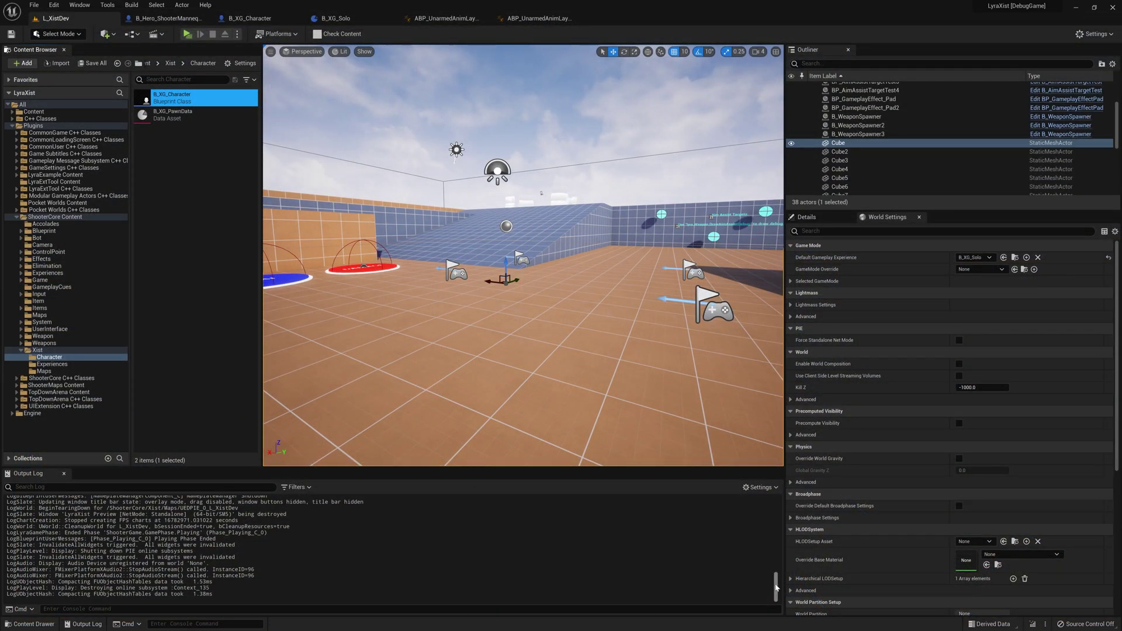
pyautogui.moveTo(776, 588); pyautogui.dragTo(775, 535)
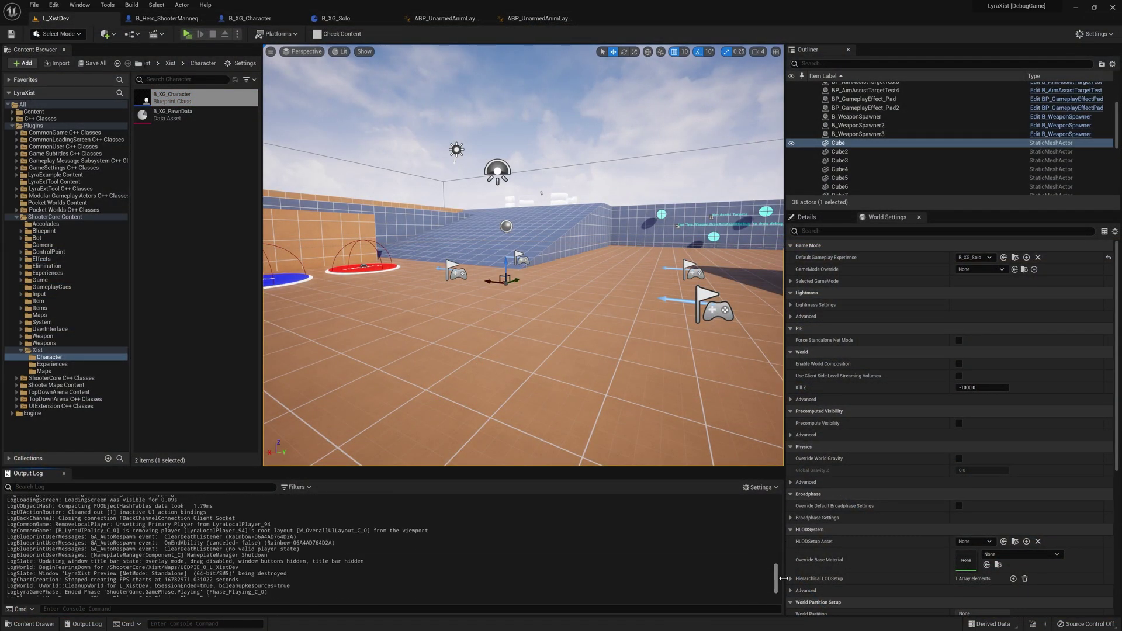